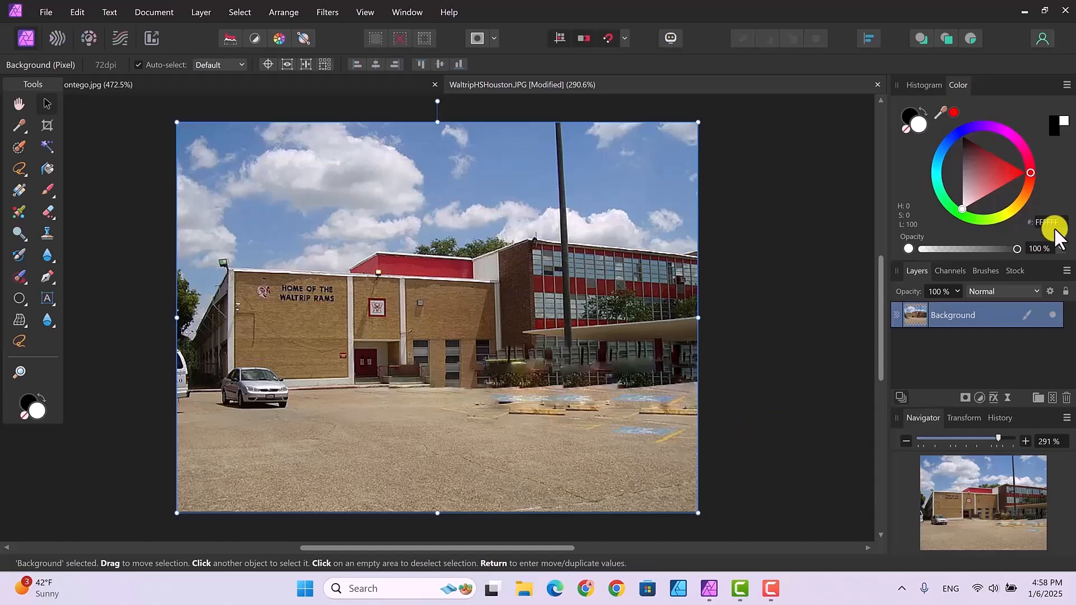
# Duplicate the Background layer of the school photo and hide the lower copy.
pyautogui.rightClick(989, 315)
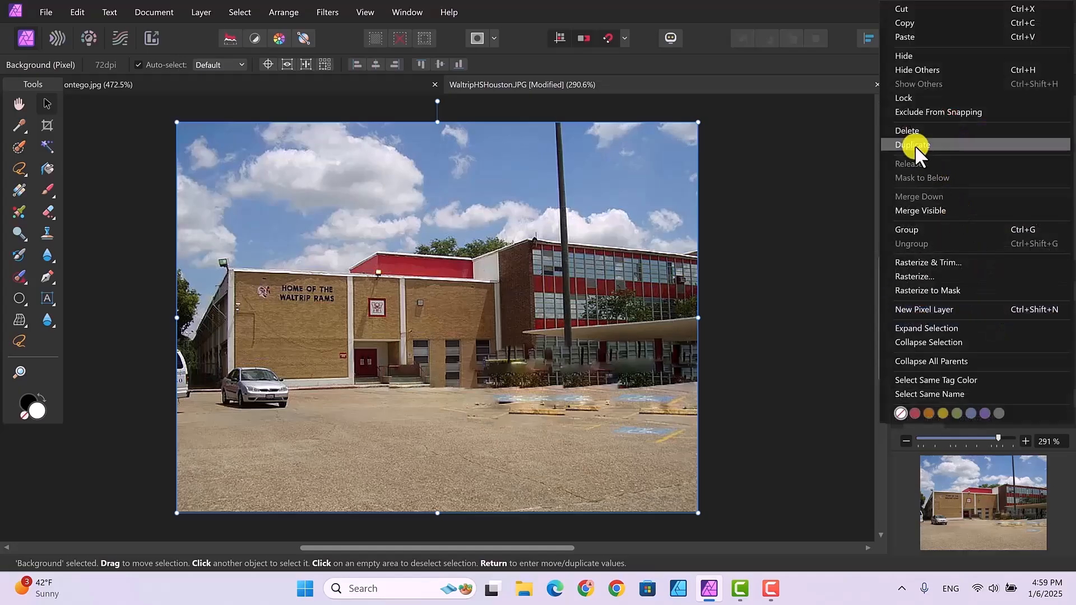
pyautogui.click(914, 145)
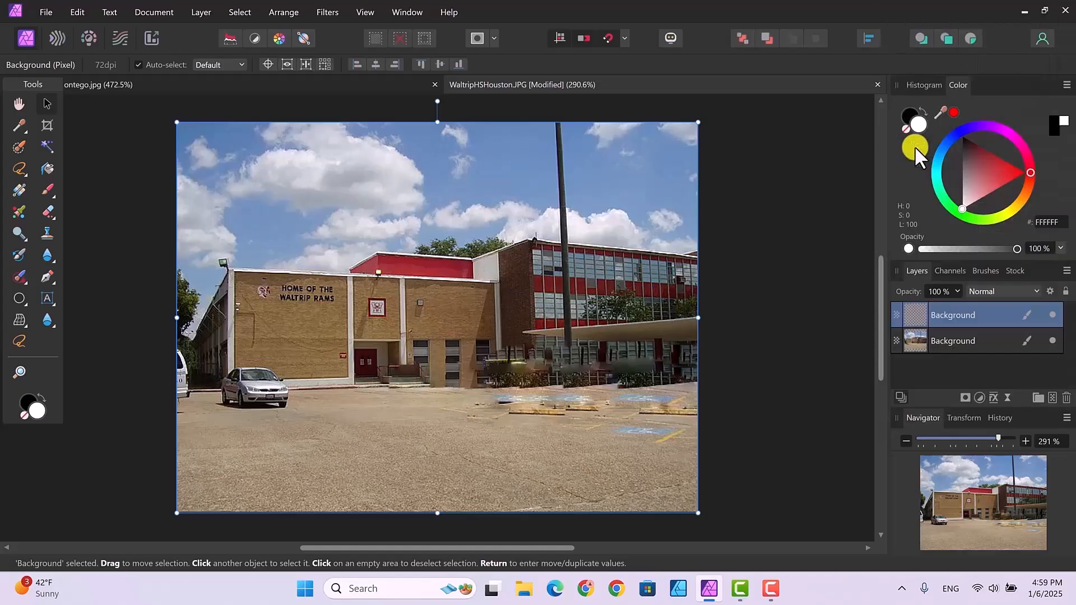
pyautogui.click(1053, 341)
# Inpaint away the silver car and the partial white car at the left edge of the photo.
pyautogui.click(18, 274)
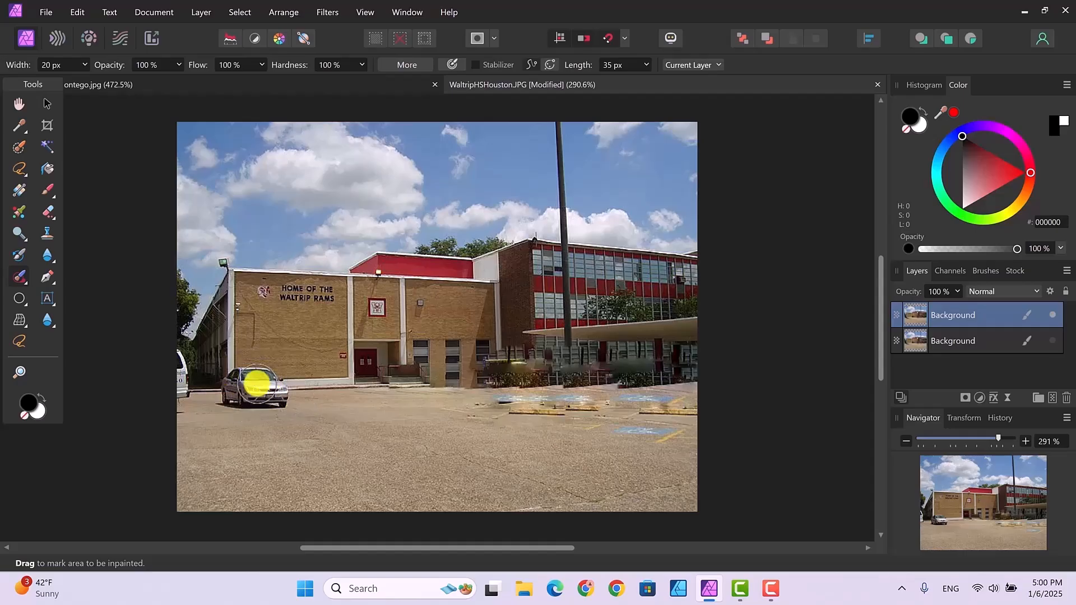
pyautogui.moveTo(245, 370)
pyautogui.mouseDown()
pyautogui.moveTo(220, 402)
pyautogui.moveTo(286, 409)
pyautogui.moveTo(291, 385)
pyautogui.moveTo(254, 368)
pyautogui.moveTo(231, 388)
pyautogui.moveTo(280, 392)
pyautogui.moveTo(278, 381)
pyautogui.moveTo(250, 385)
pyautogui.moveTo(274, 389)
pyautogui.moveTo(281, 403)
pyautogui.mouseUp()
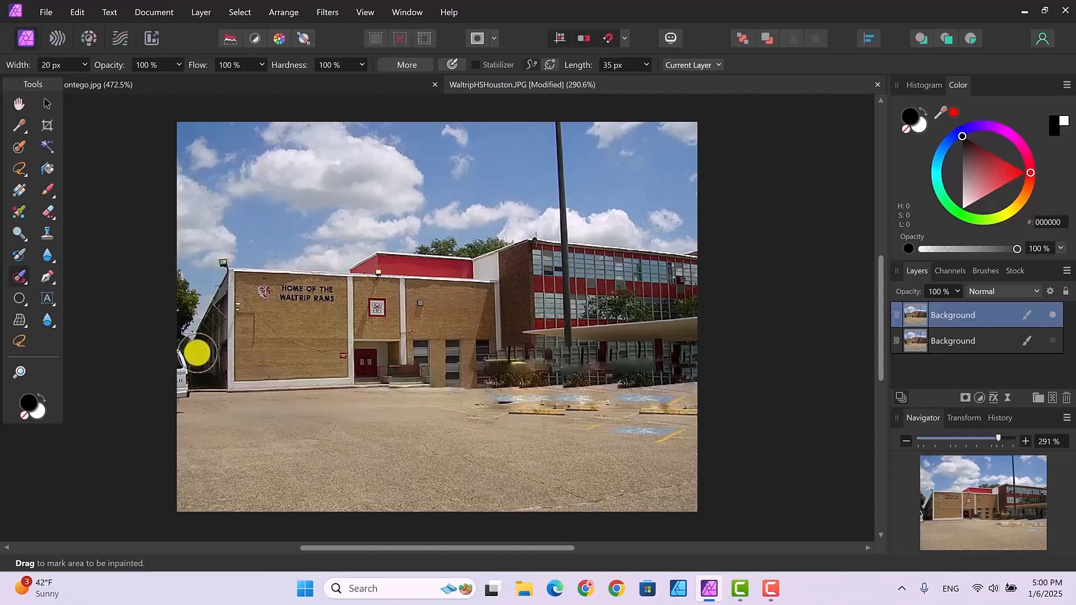
pyautogui.moveTo(177, 351)
pyautogui.mouseDown()
pyautogui.moveTo(180, 413)
pyautogui.moveTo(179, 350)
pyautogui.mouseUp()
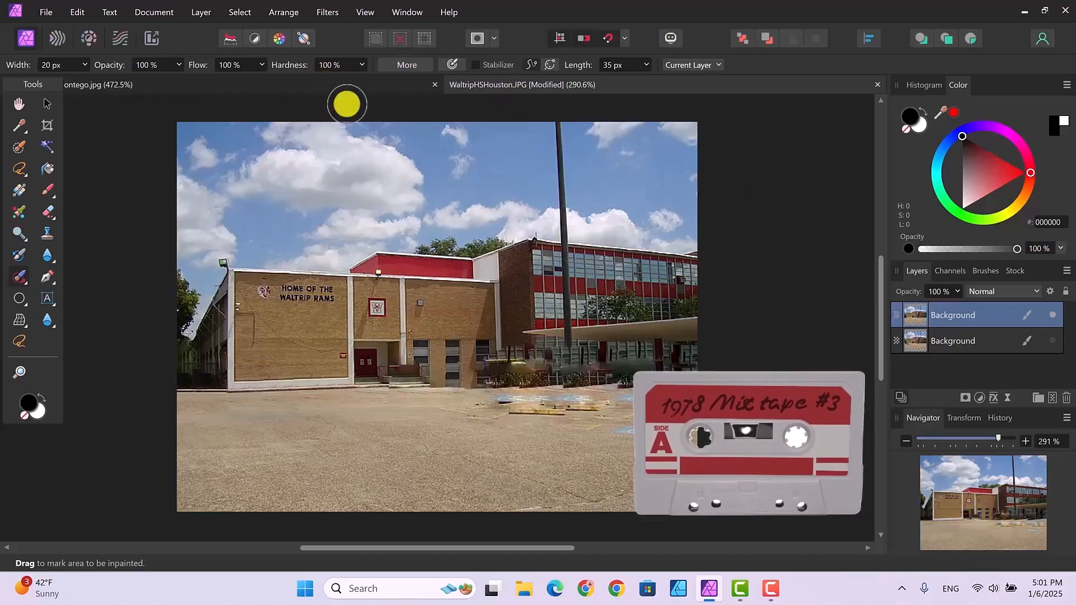
# Switch to the Montego photo and paint a selection over the maroon car with the Selection Brush at 32 px.
pyautogui.click(251, 81)
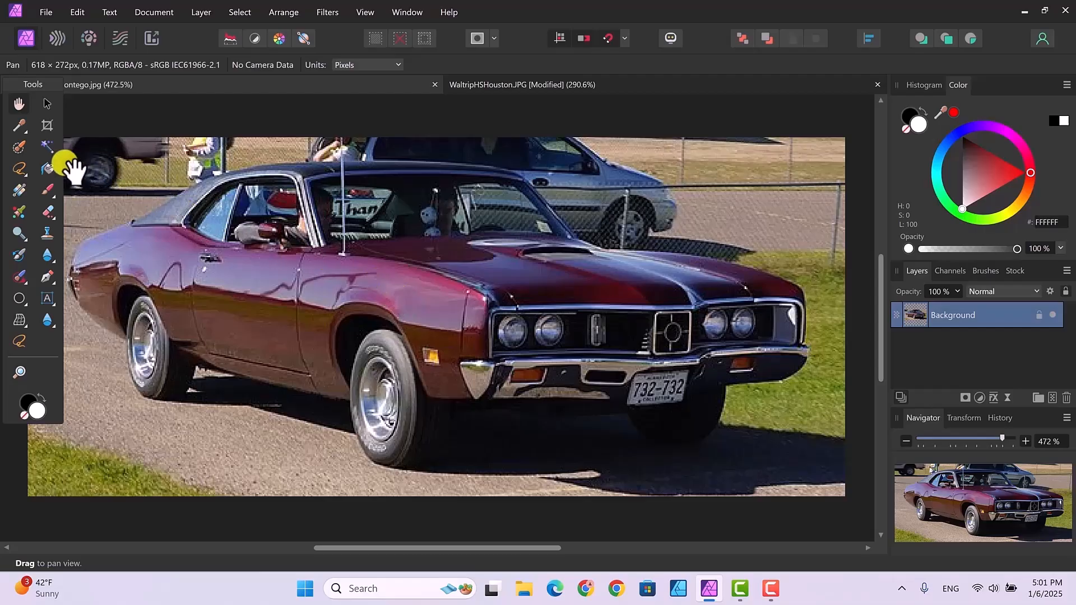
pyautogui.click(16, 145)
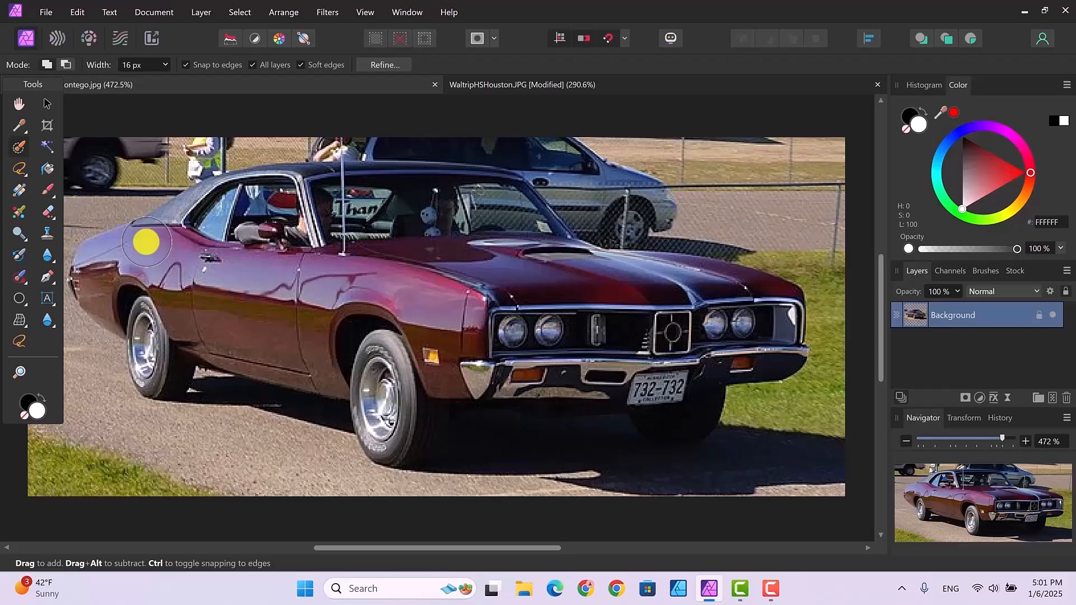
pyautogui.press(']')
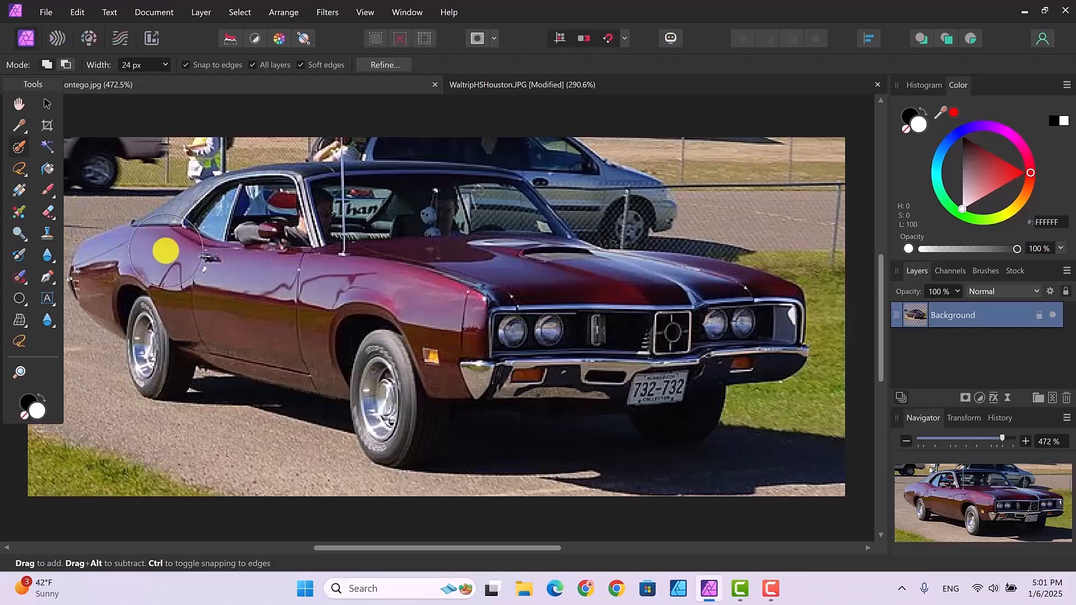
pyautogui.press(']')
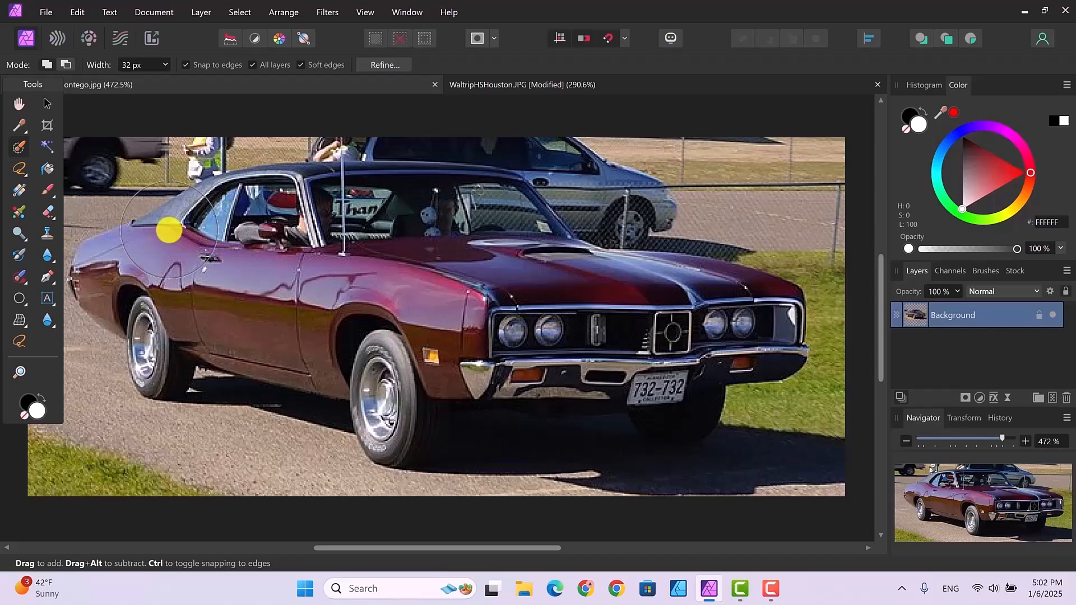
pyautogui.moveTo(174, 237)
pyautogui.mouseDown()
pyautogui.moveTo(117, 254)
pyautogui.moveTo(104, 289)
pyautogui.moveTo(149, 308)
pyautogui.moveTo(155, 366)
pyautogui.moveTo(183, 338)
pyautogui.moveTo(282, 349)
pyautogui.moveTo(425, 304)
pyautogui.moveTo(374, 272)
pyautogui.moveTo(340, 287)
pyautogui.moveTo(275, 287)
pyautogui.moveTo(235, 224)
pyautogui.moveTo(264, 191)
pyautogui.moveTo(419, 186)
pyautogui.moveTo(505, 205)
pyautogui.moveTo(522, 216)
pyautogui.moveTo(540, 281)
pyautogui.moveTo(466, 343)
pyautogui.moveTo(425, 437)
pyautogui.moveTo(587, 437)
pyautogui.moveTo(631, 458)
pyautogui.moveTo(689, 466)
pyautogui.moveTo(702, 464)
pyautogui.moveTo(694, 365)
pyautogui.moveTo(745, 326)
pyautogui.moveTo(749, 302)
pyautogui.moveTo(727, 289)
pyautogui.mouseUp()
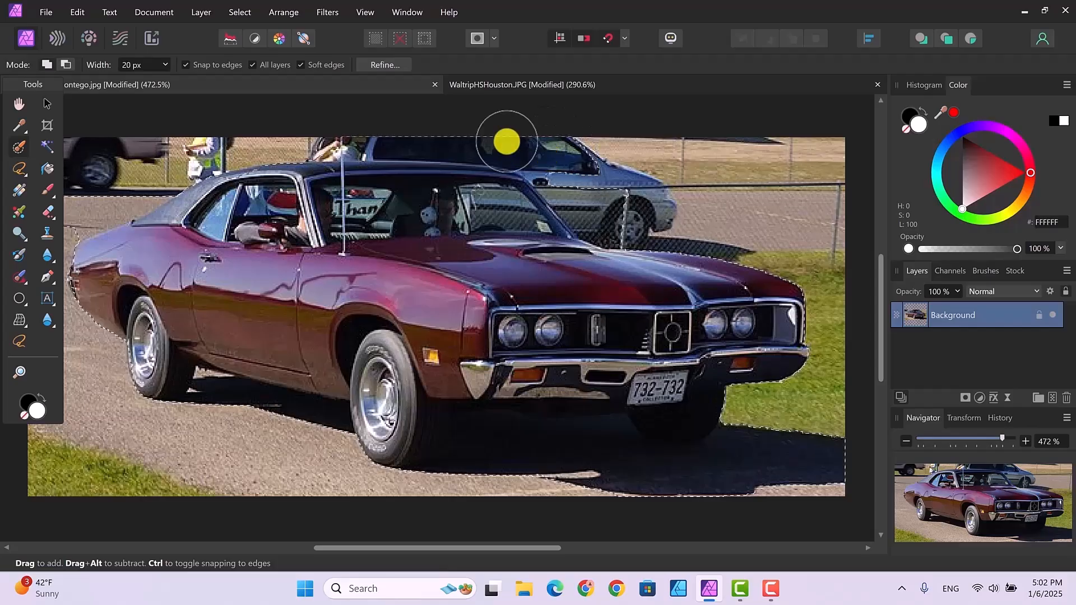
# Subtract the surrounding background above, below and in front of the car from the selection.
pyautogui.click(66, 65)
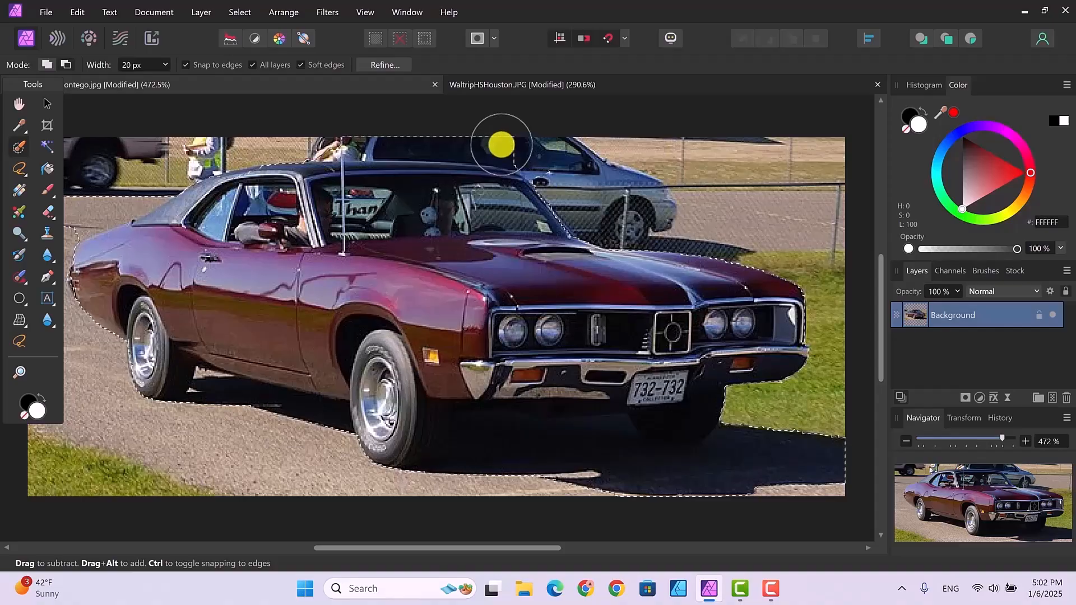
pyautogui.moveTo(491, 147)
pyautogui.mouseDown()
pyautogui.moveTo(339, 145)
pyautogui.moveTo(305, 125)
pyautogui.moveTo(191, 135)
pyautogui.moveTo(79, 206)
pyautogui.moveTo(94, 212)
pyautogui.moveTo(156, 190)
pyautogui.moveTo(82, 221)
pyautogui.mouseUp()
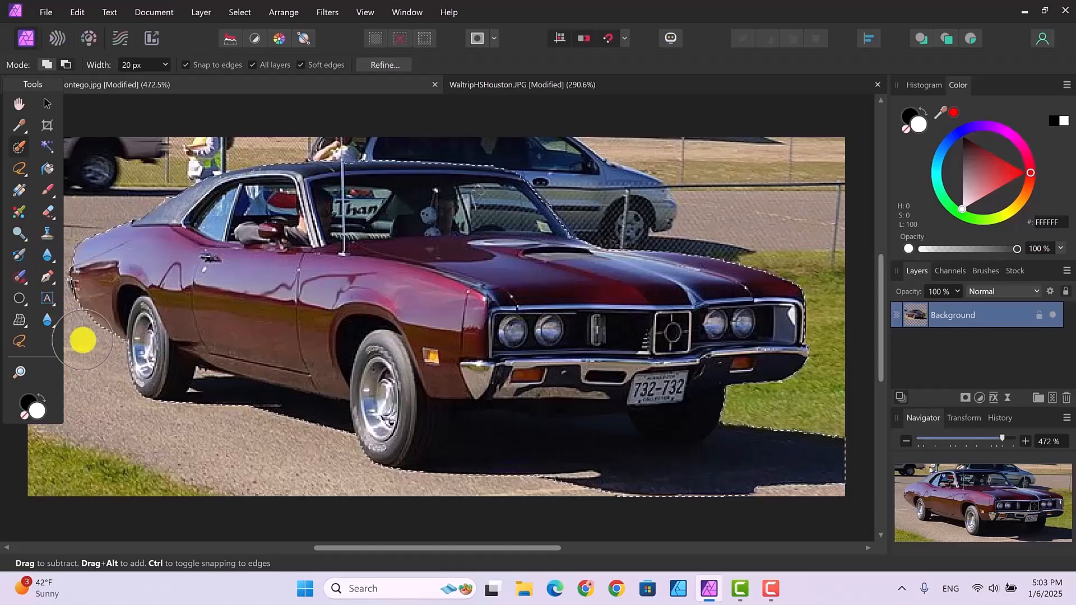
pyautogui.moveTo(232, 423)
pyautogui.mouseDown()
pyautogui.moveTo(289, 449)
pyautogui.moveTo(470, 478)
pyautogui.moveTo(565, 471)
pyautogui.mouseUp()
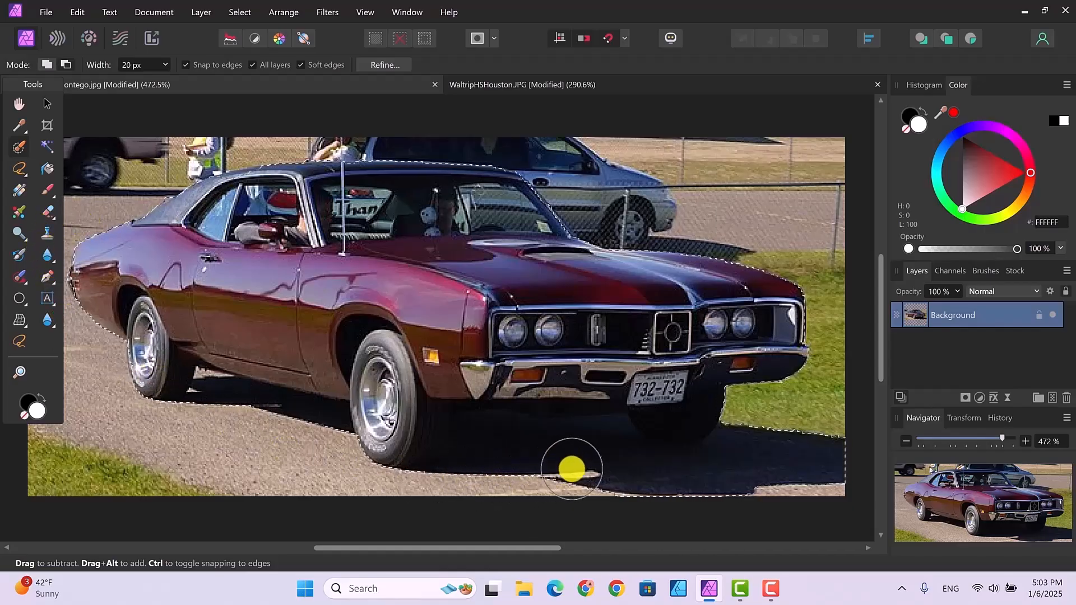
pyautogui.moveTo(736, 447)
pyautogui.mouseDown()
pyautogui.moveTo(843, 383)
pyautogui.moveTo(841, 325)
pyautogui.moveTo(765, 240)
pyautogui.mouseUp()
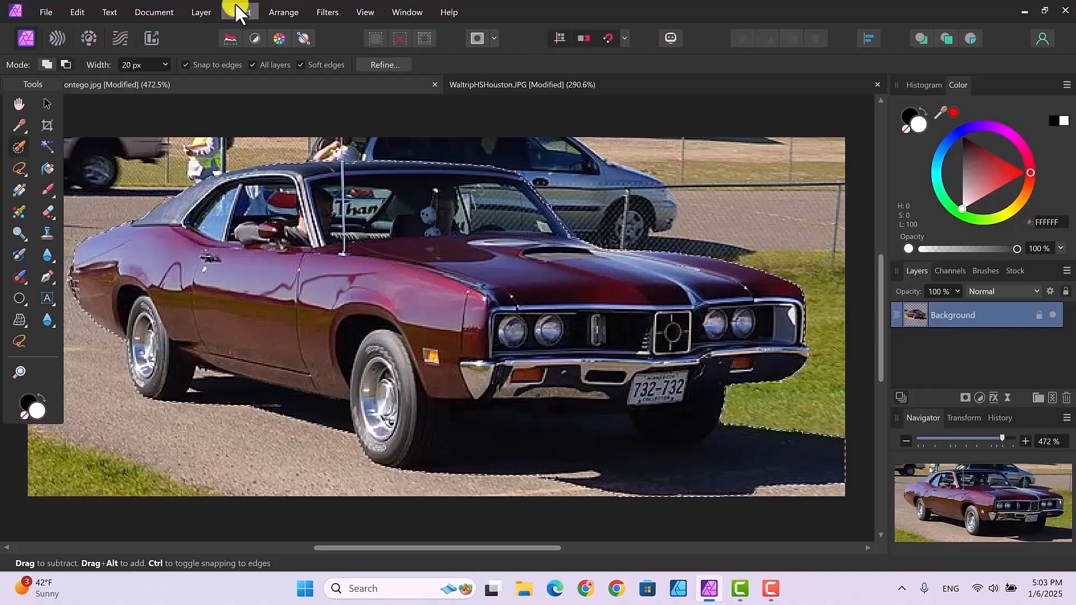
# Add the car's rear roof and window area back into the selection.
pyautogui.click(49, 64)
pyautogui.moveTo(192, 161); pyautogui.dragTo(241, 185)
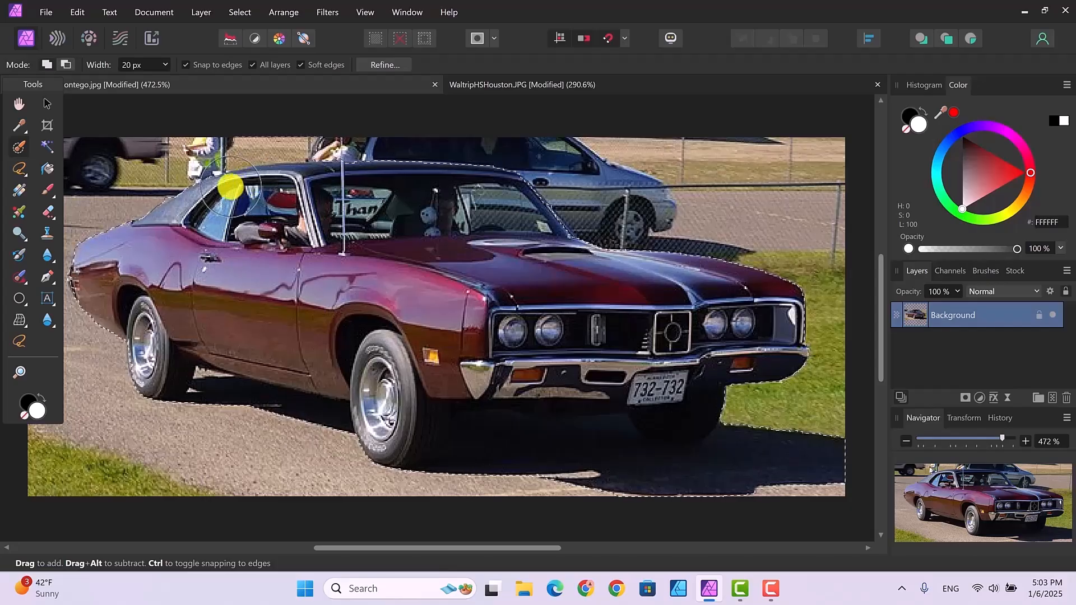
pyautogui.click(66, 63)
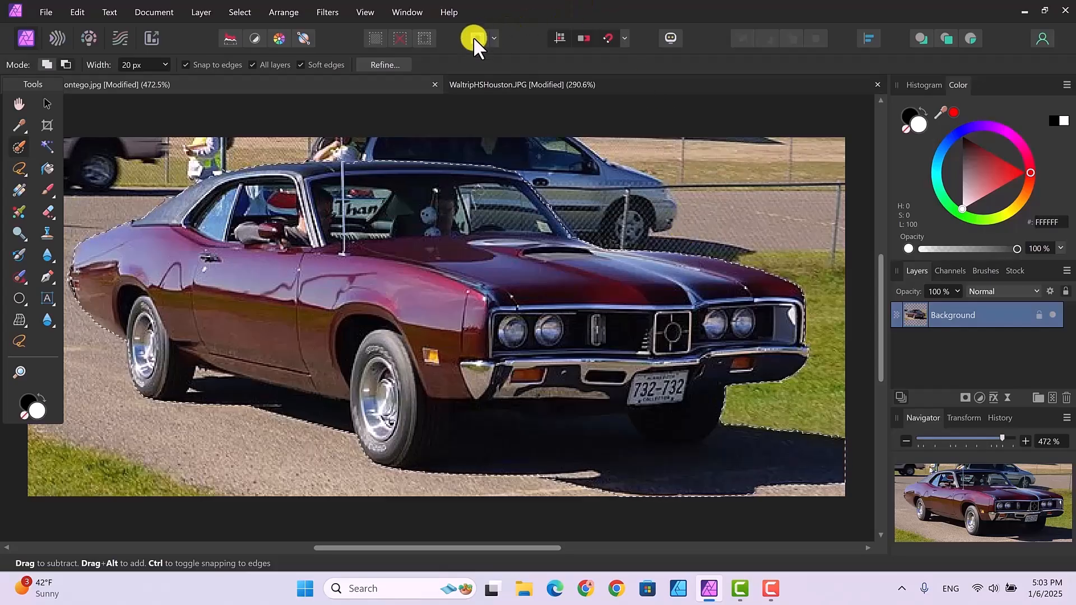
# Refine the selection and output it as a new layer with mask.
pyautogui.click(382, 63)
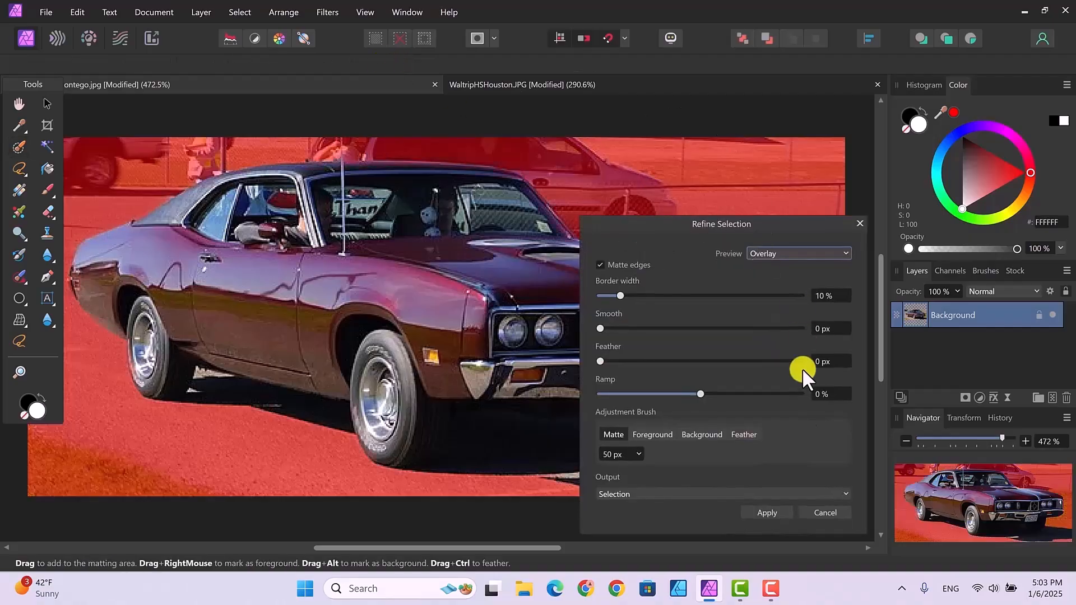
pyautogui.click(842, 493)
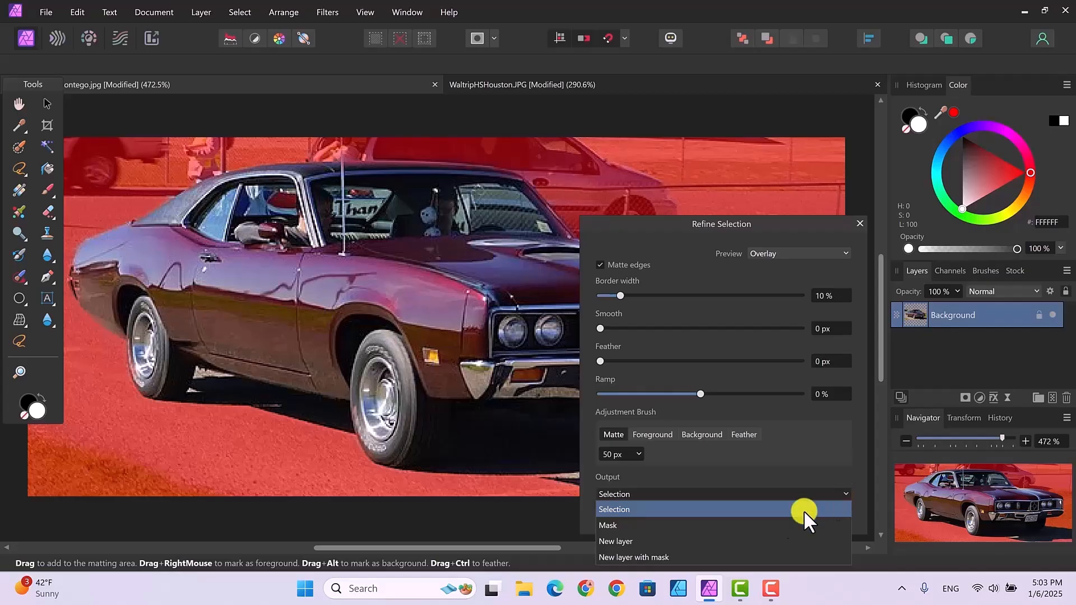
pyautogui.click(662, 558)
pyautogui.click(774, 510)
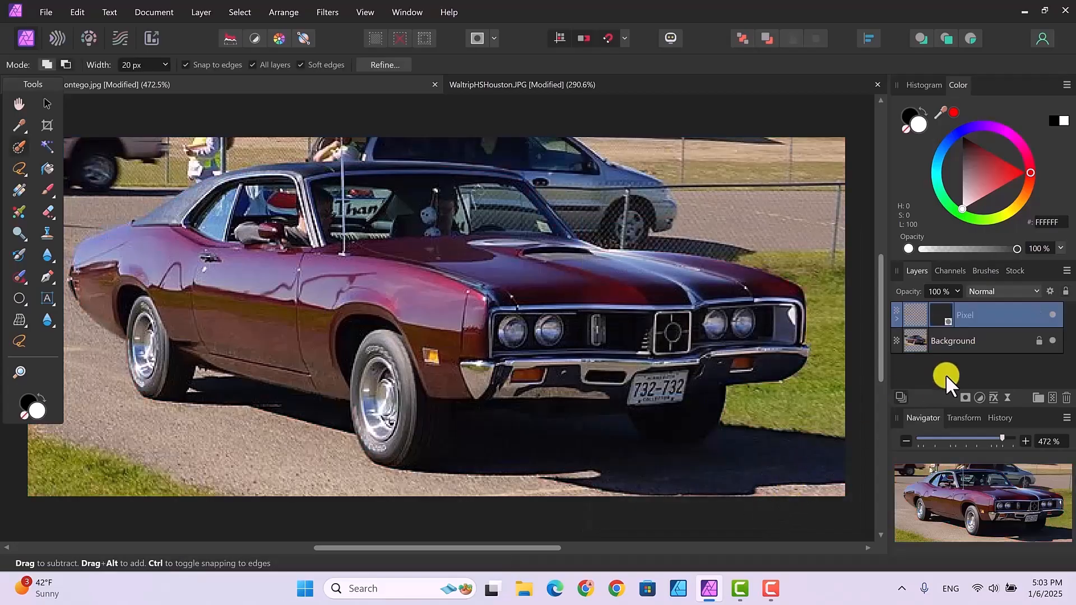
# Hide the original Background layer beneath the masked car layer.
pyautogui.click(1054, 341)
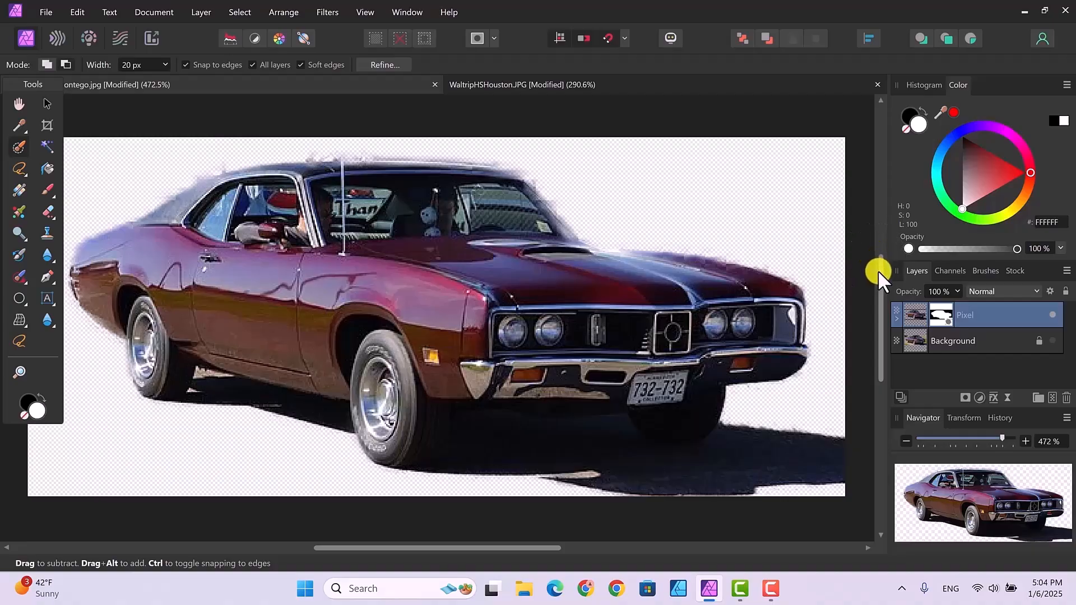
pyautogui.moveTo(878, 273); pyautogui.dragTo(876, 251)
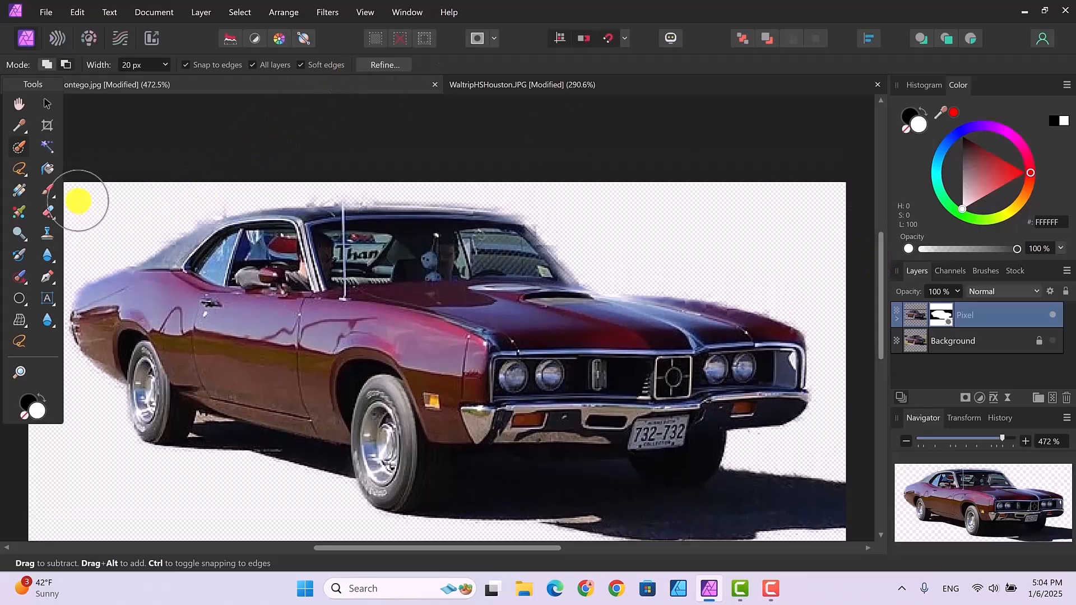
# With the Freehand Selection tool, lasso the leftover background fringe behind the windshield and delete it.
pyautogui.click(16, 339)
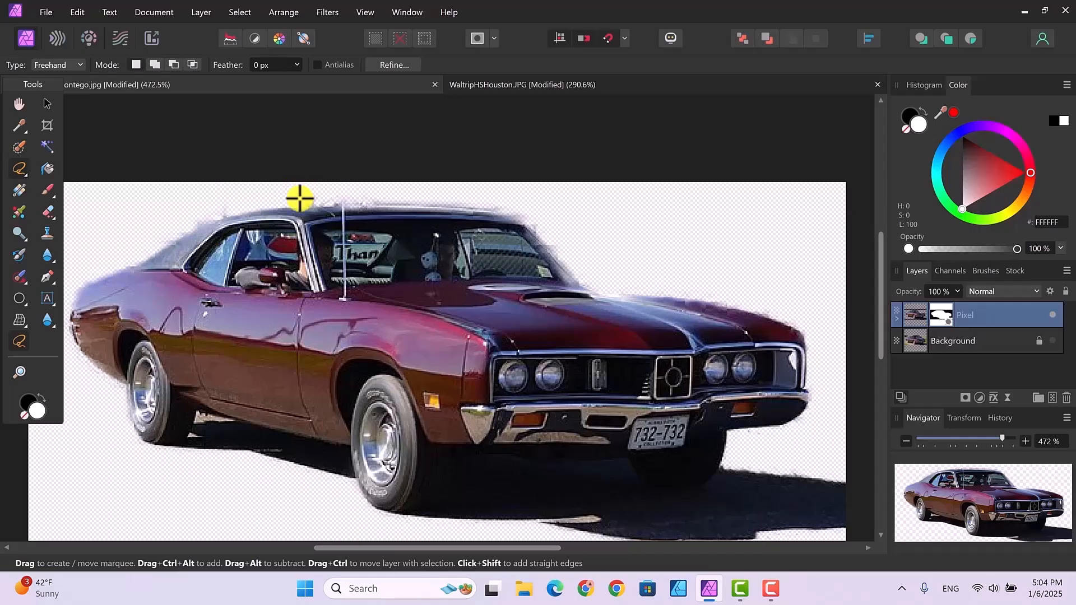
pyautogui.moveTo(304, 204)
pyautogui.mouseDown()
pyautogui.moveTo(409, 205)
pyautogui.moveTo(422, 193)
pyautogui.moveTo(309, 187)
pyautogui.moveTo(308, 202)
pyautogui.mouseUp()
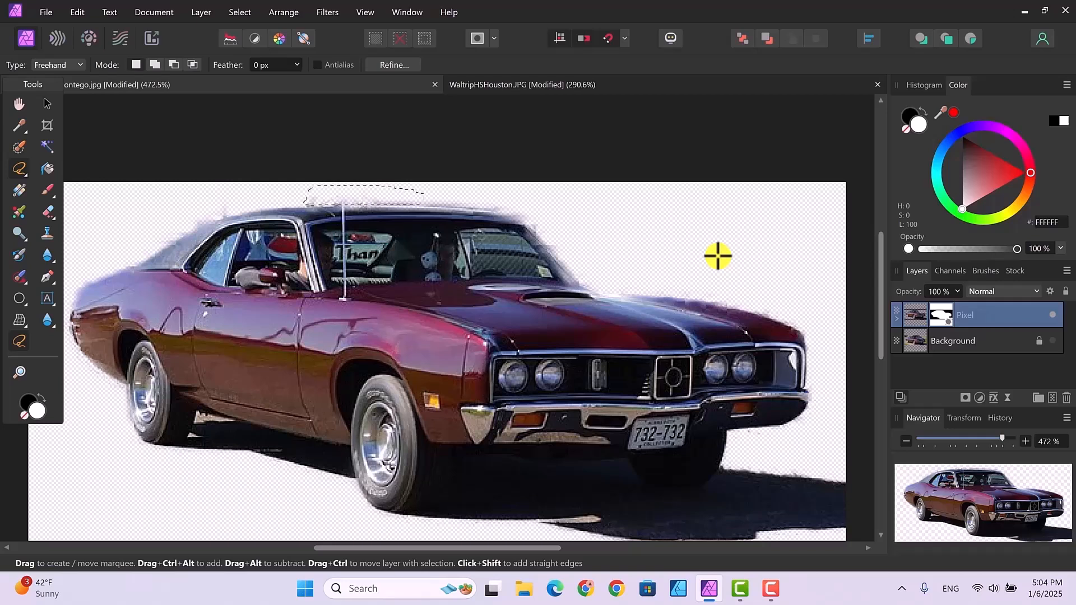
pyautogui.hotkey('ctrl', 'd')
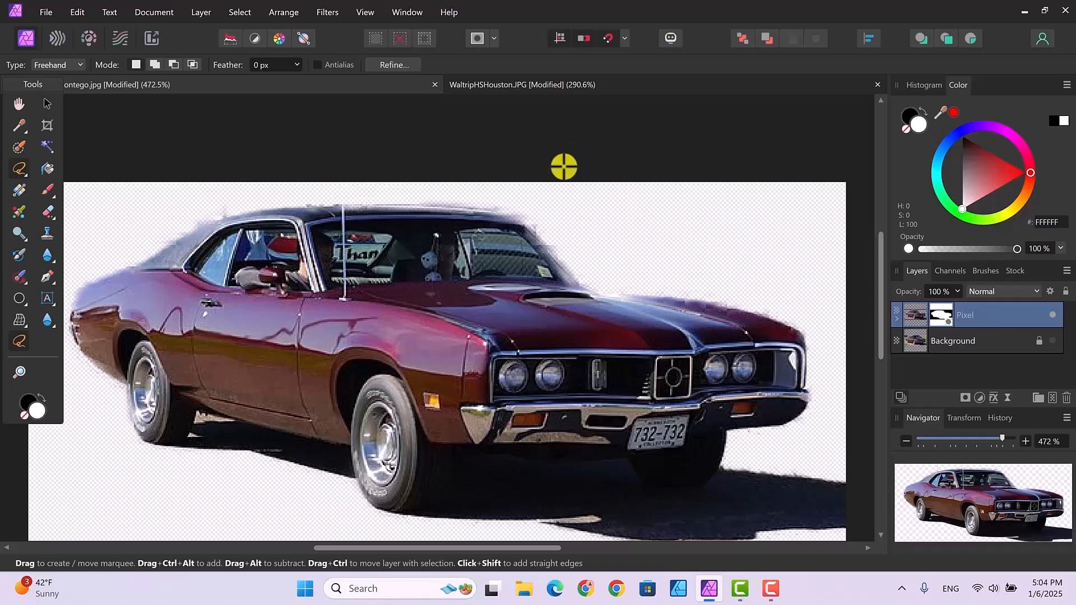
pyautogui.moveTo(492, 205)
pyautogui.mouseDown()
pyautogui.moveTo(526, 218)
pyautogui.moveTo(598, 281)
pyautogui.moveTo(548, 207)
pyautogui.moveTo(499, 201)
pyautogui.moveTo(507, 211)
pyautogui.mouseUp()
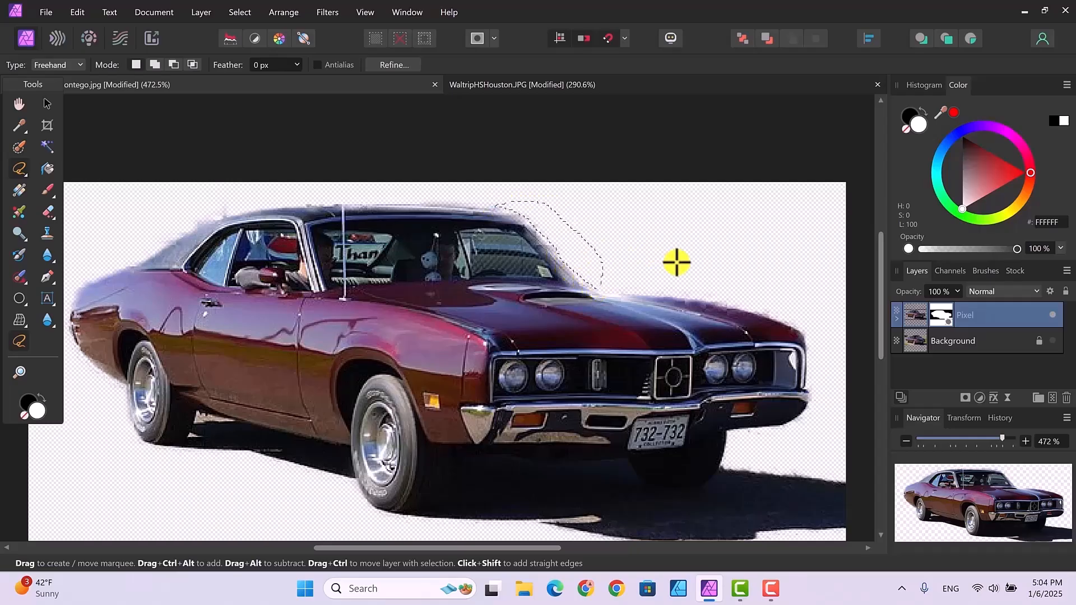
pyautogui.press('Delete')
pyautogui.hotkey('ctrl', 'd')
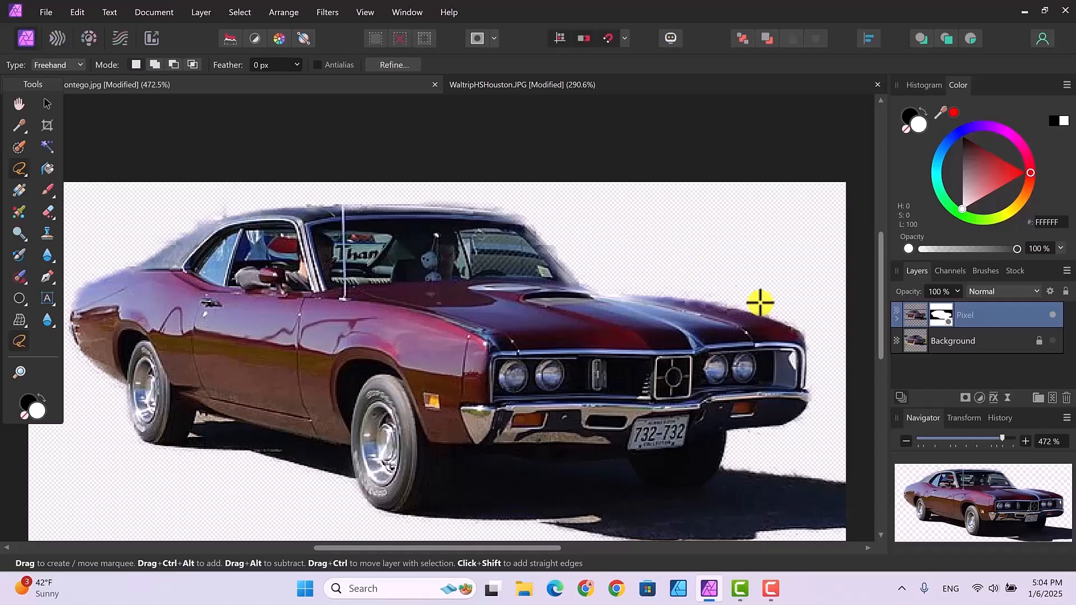
# Lasso and delete another stray background patch beside the windshield pillar.
pyautogui.moveTo(801, 323)
pyautogui.mouseDown()
pyautogui.moveTo(678, 297)
pyautogui.moveTo(675, 286)
pyautogui.moveTo(805, 307)
pyautogui.moveTo(804, 322)
pyautogui.mouseUp()
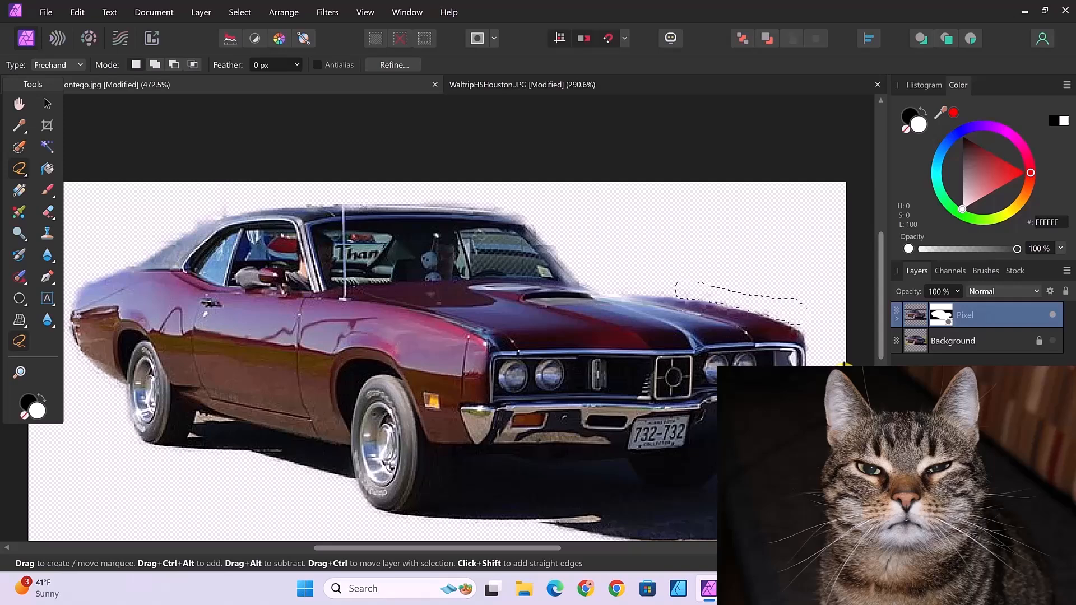
pyautogui.hotkey('ctrl', 'd')
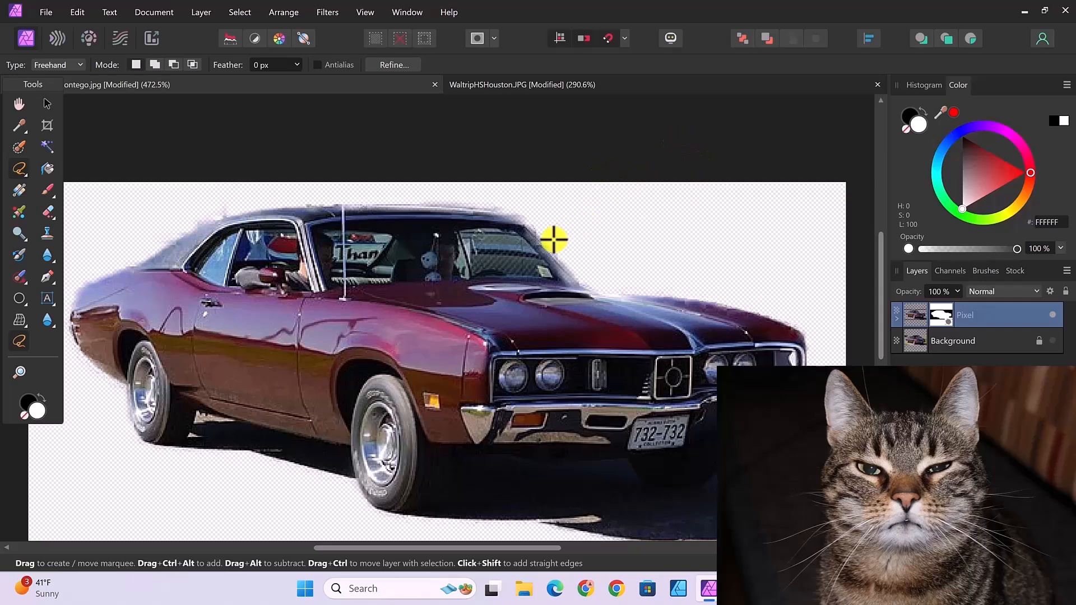
pyautogui.moveTo(550, 238)
pyautogui.mouseDown()
pyautogui.moveTo(565, 263)
pyautogui.moveTo(573, 254)
pyautogui.moveTo(562, 233)
pyautogui.moveTo(550, 237)
pyautogui.mouseUp()
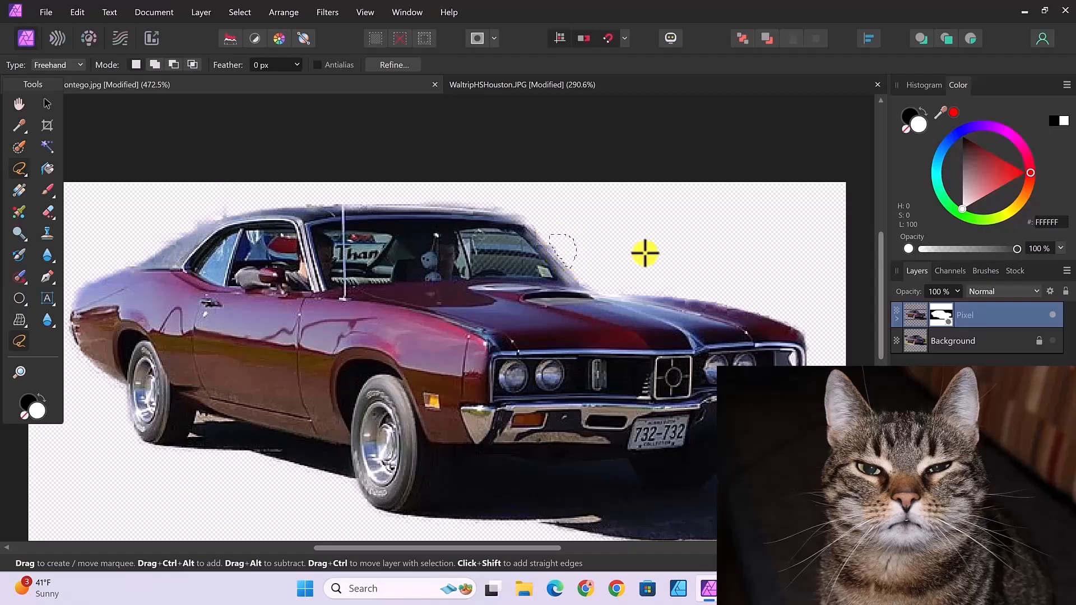
pyautogui.press('Delete')
pyautogui.hotkey('ctrl', 'd')
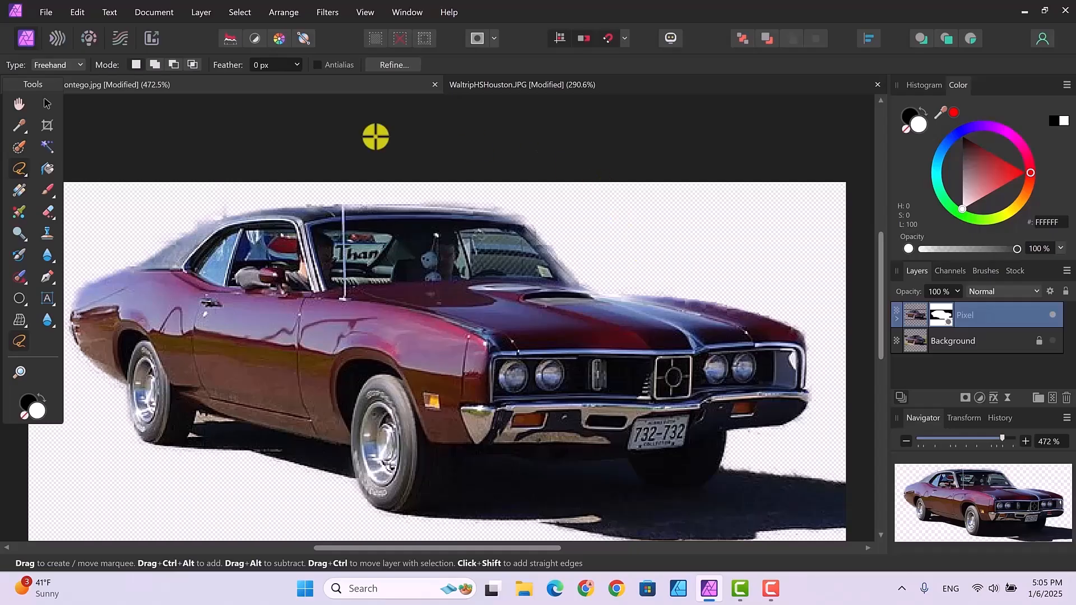
# Lasso and delete the leftover fringe above the rear of the roof.
pyautogui.moveTo(240, 211)
pyautogui.mouseDown()
pyautogui.moveTo(162, 246)
pyautogui.moveTo(156, 231)
pyautogui.moveTo(195, 202)
pyautogui.moveTo(244, 200)
pyautogui.moveTo(234, 211)
pyautogui.mouseUp()
pyautogui.press('Delete')
pyautogui.hotkey('ctrl', 'd')
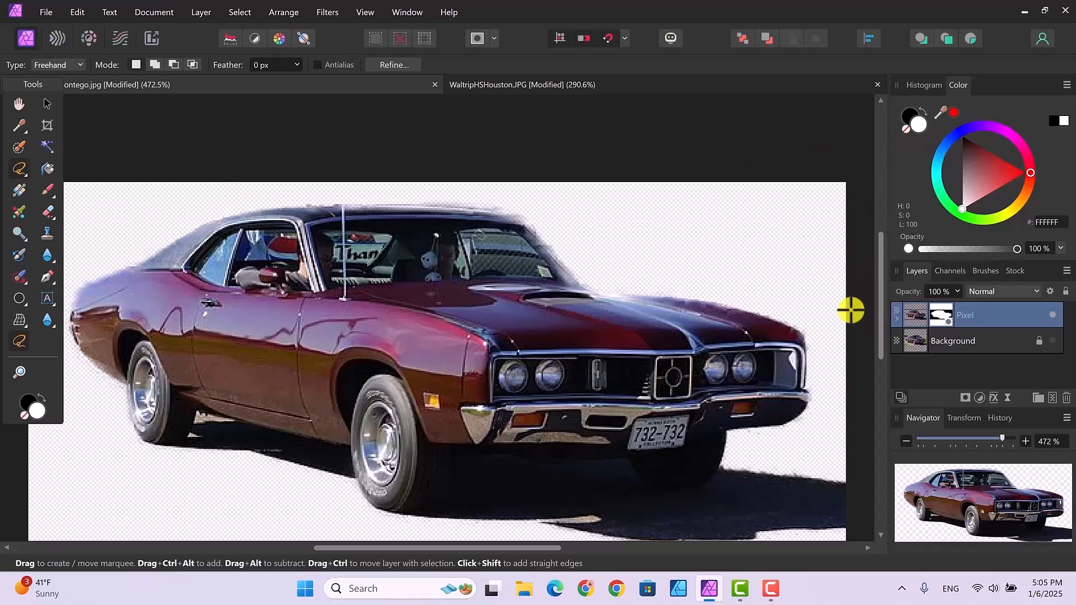
# Undo the last edit.
pyautogui.moveTo(881, 300)
pyautogui.mouseDown()
pyautogui.moveTo(881, 332)
pyautogui.moveTo(880, 319)
pyautogui.mouseUp()
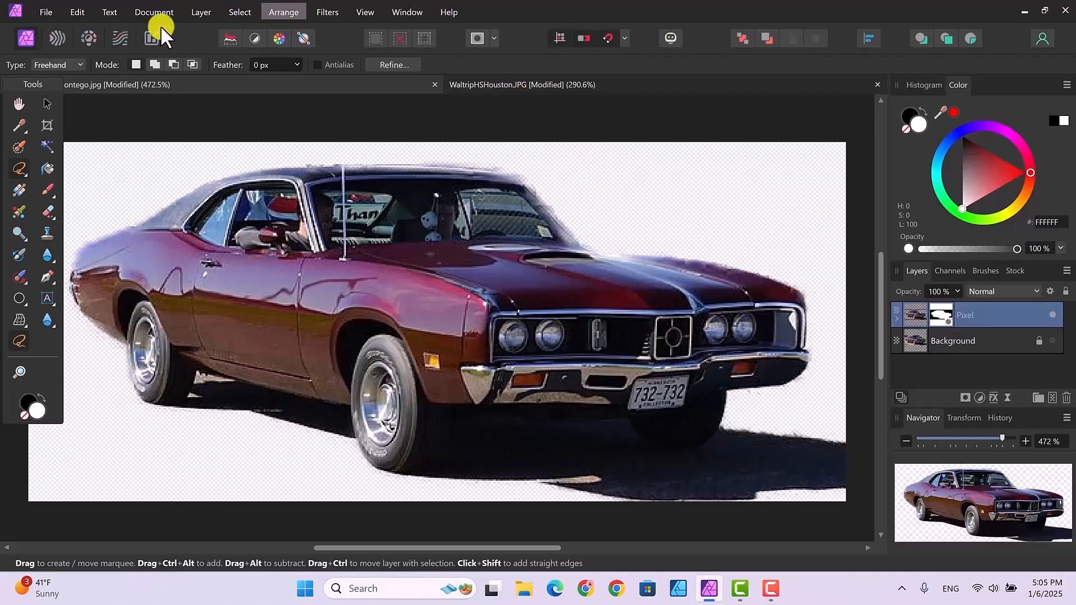
pyautogui.click(78, 11)
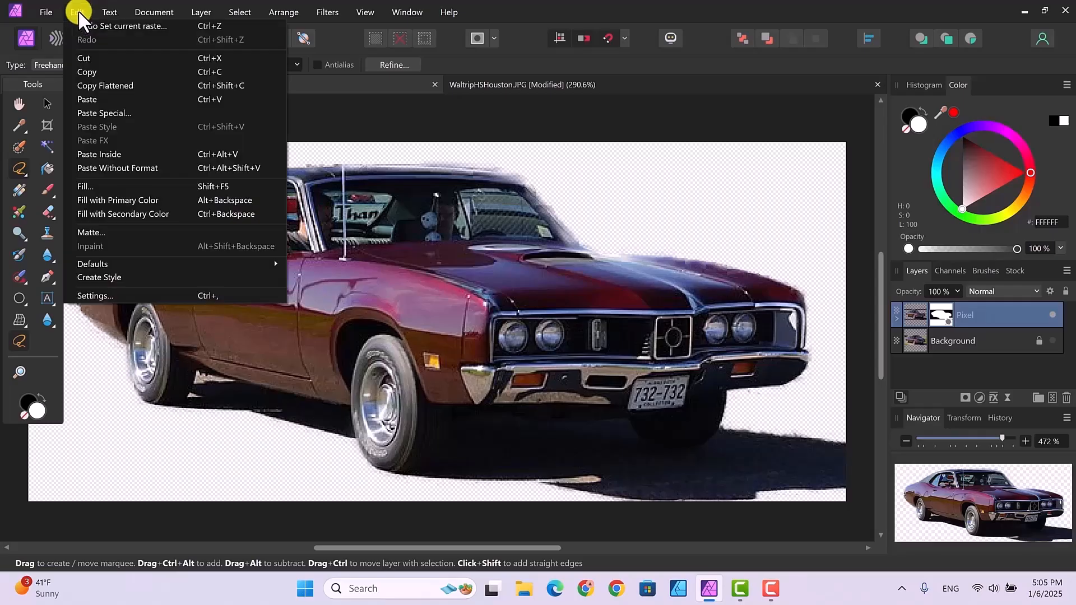
pyautogui.click(93, 69)
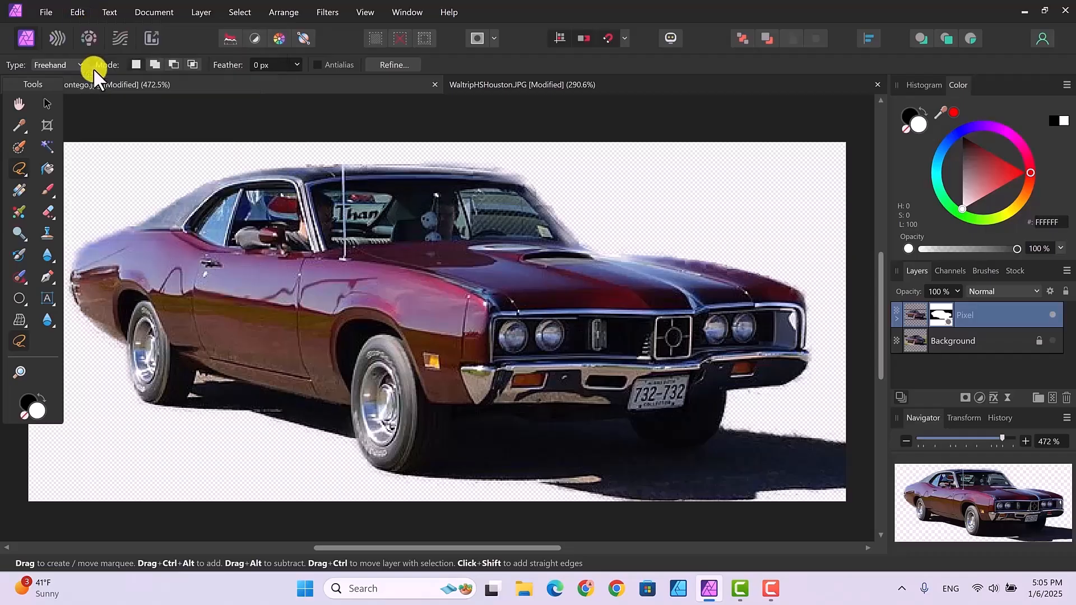
# Switch to the school photo document and paste the cut-out Montego into it as a new layer.
pyautogui.click(613, 80)
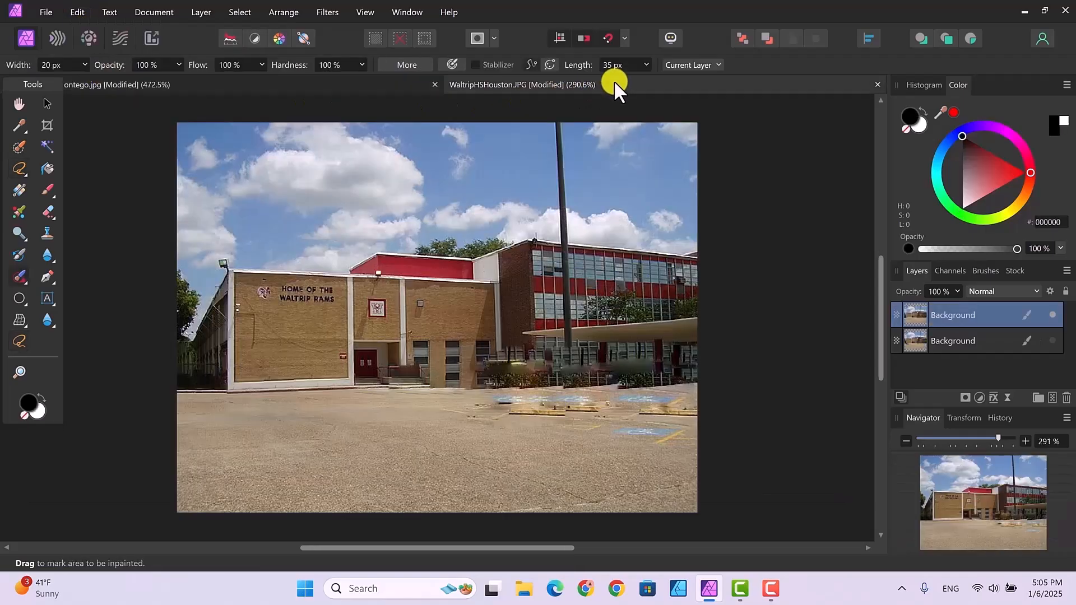
pyautogui.click(74, 8)
pyautogui.click(89, 99)
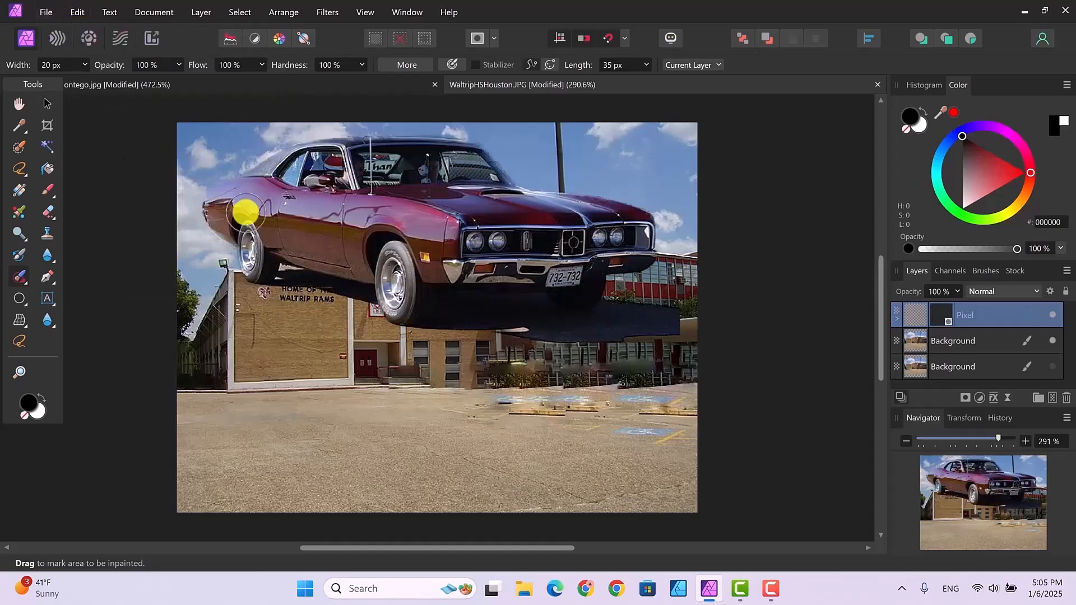
# With the Move tool, scale the pasted car down and place it on the parking lot in front of the building.
pyautogui.click(45, 102)
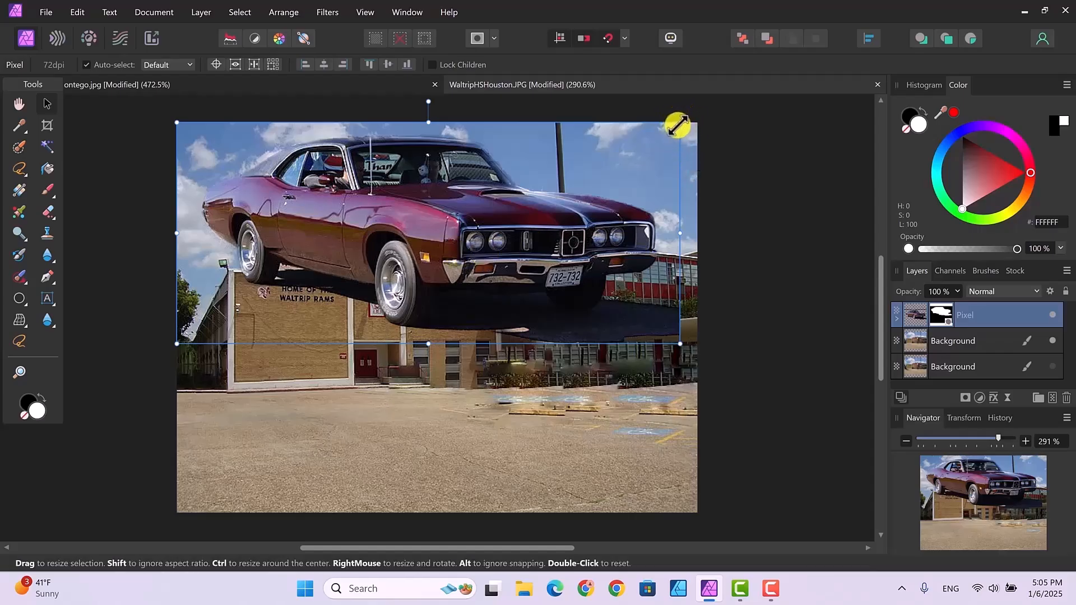
pyautogui.moveTo(678, 126); pyautogui.dragTo(331, 286)
pyautogui.moveTo(278, 316); pyautogui.dragTo(325, 387)
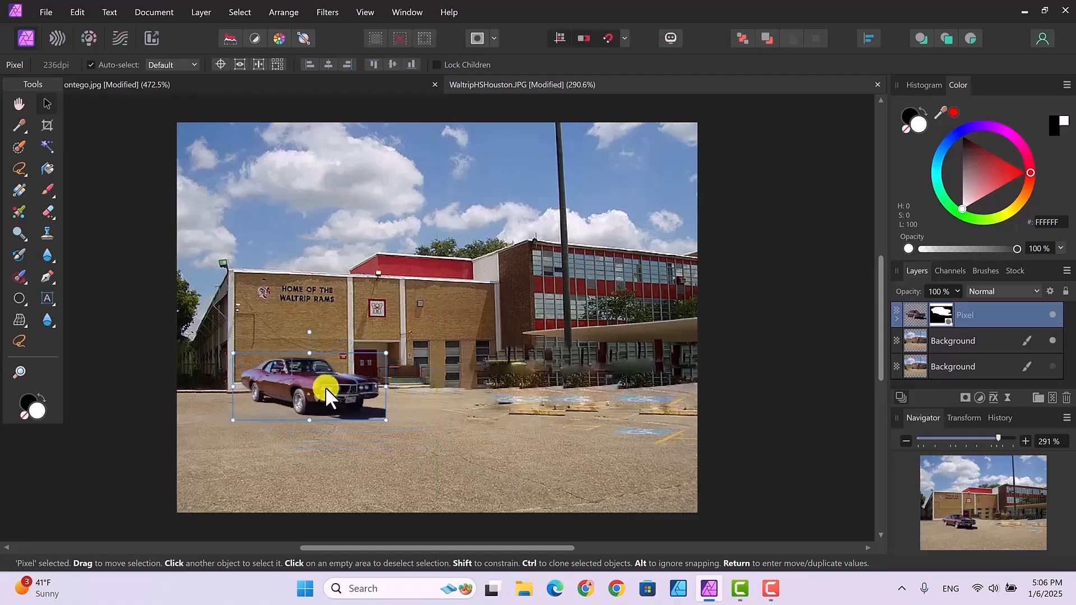
pyautogui.click(424, 432)
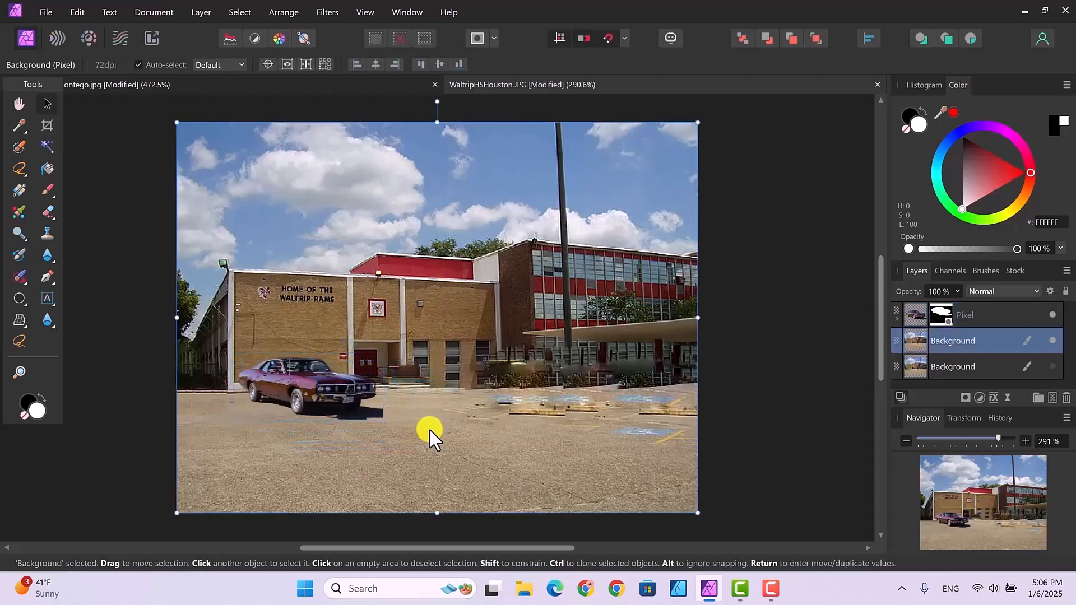
pyautogui.click(352, 377)
pyautogui.moveTo(385, 353); pyautogui.dragTo(372, 361)
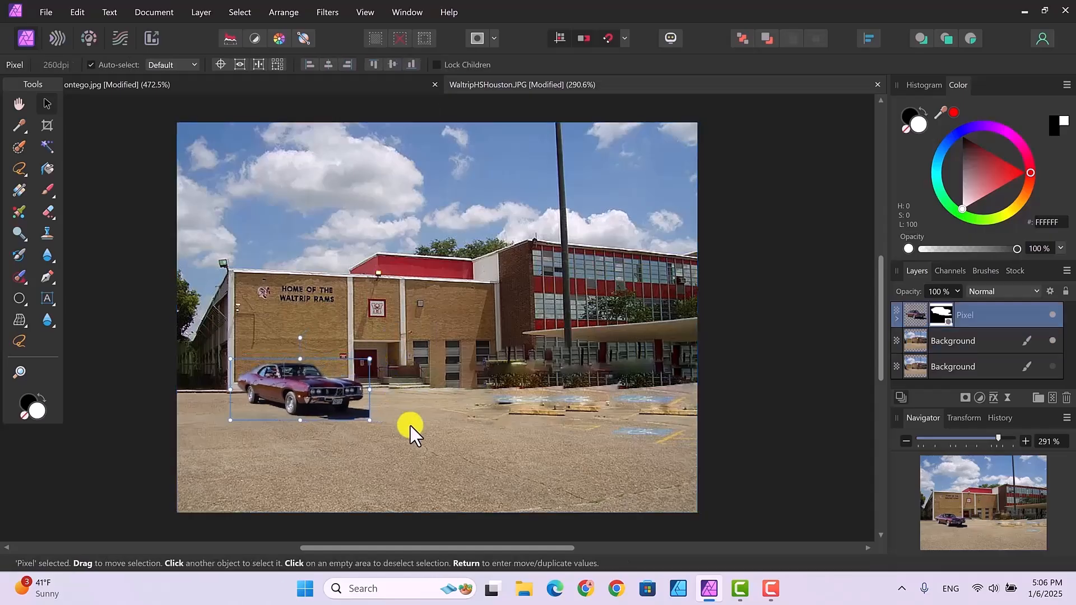
pyautogui.click(410, 425)
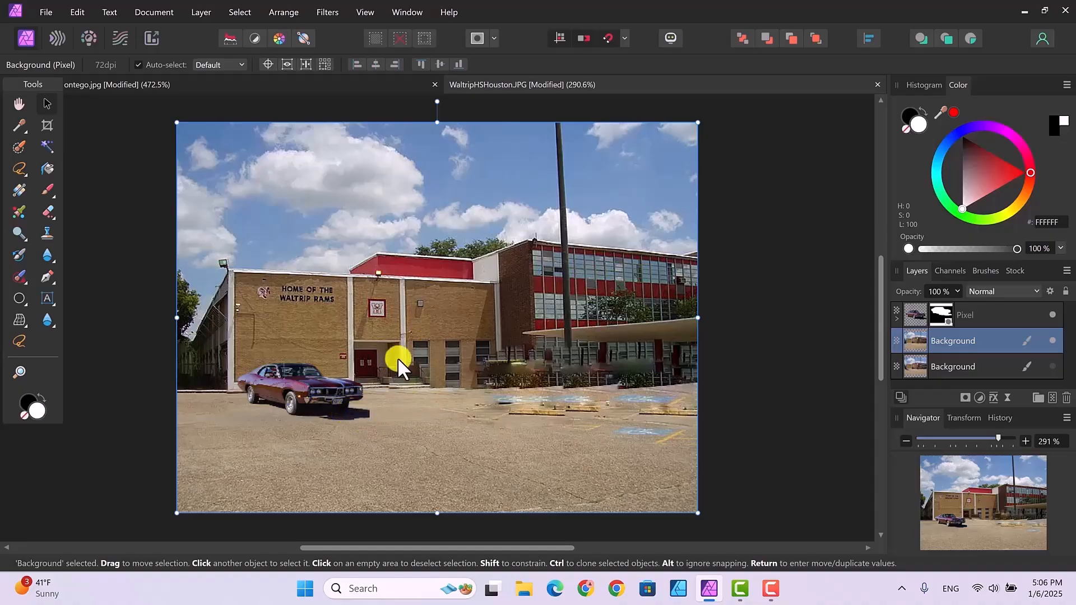
# Flip the car layer horizontally so it faces the other way.
pyautogui.click(307, 381)
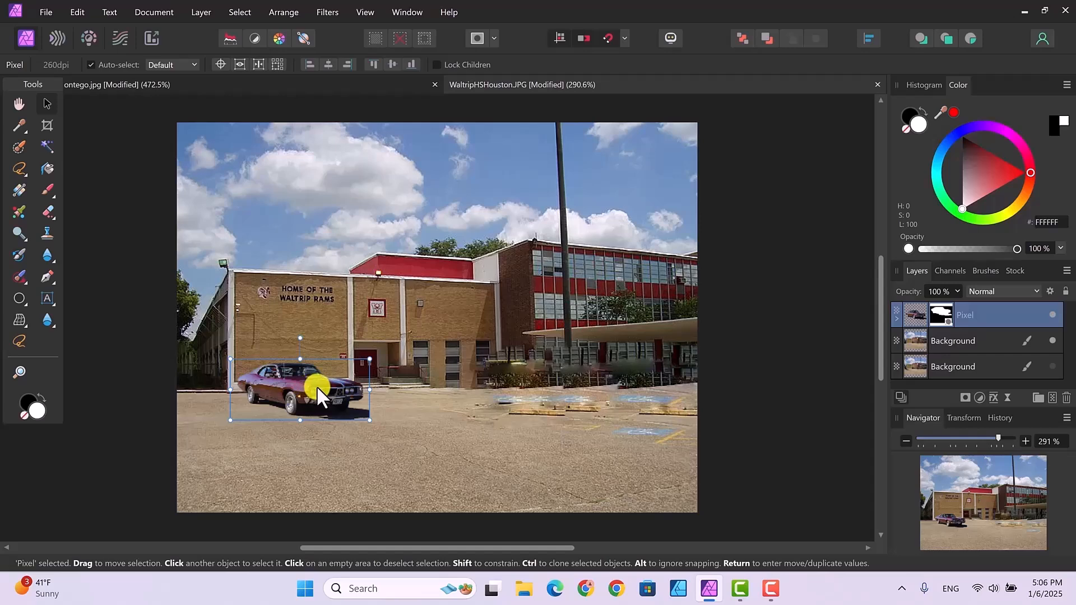
pyautogui.rightClick(317, 385)
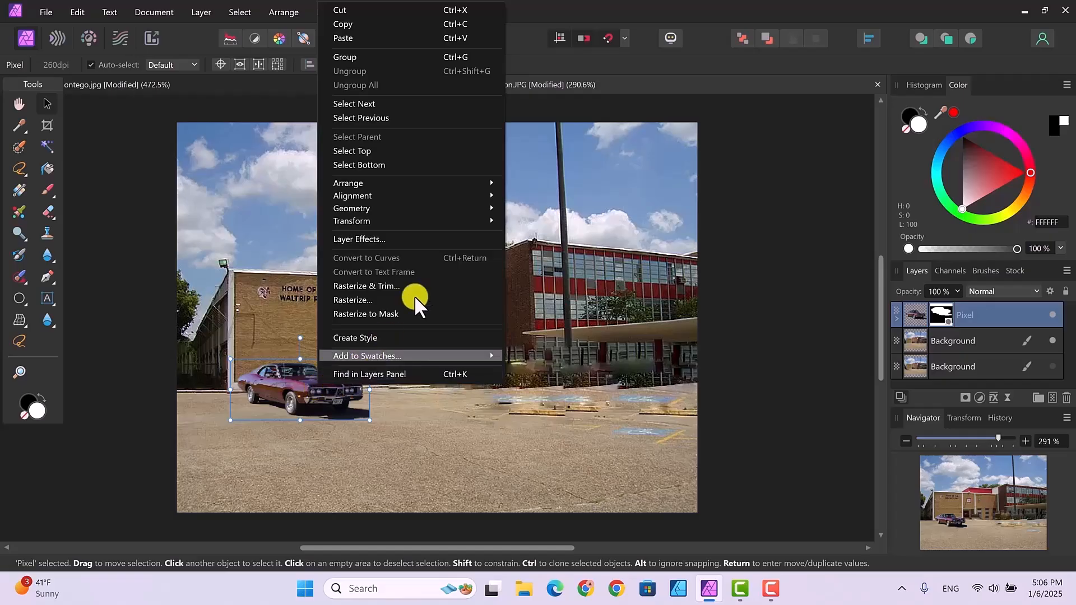
pyautogui.moveTo(431, 216)
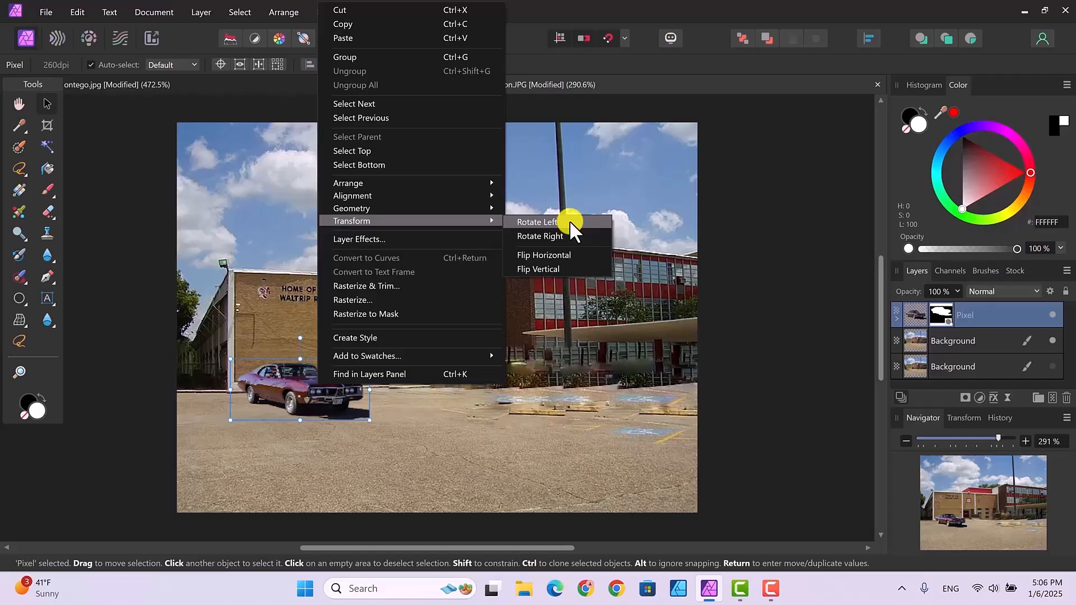
pyautogui.click(563, 255)
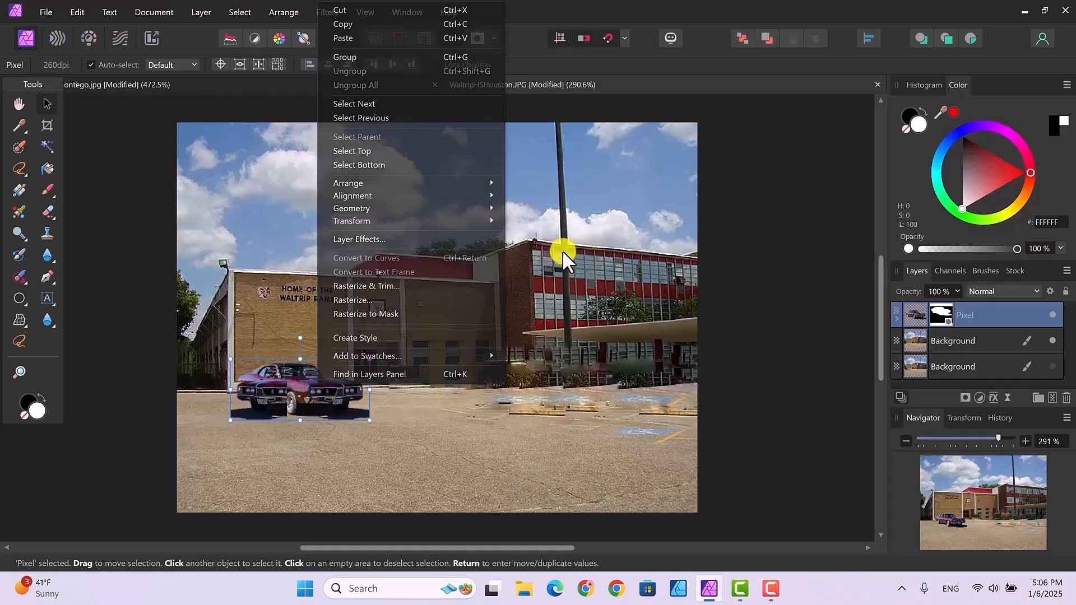
# Move the car further right along the parking lot, fine-tune its size and position, and deselect it.
pyautogui.moveTo(324, 385); pyautogui.dragTo(477, 395)
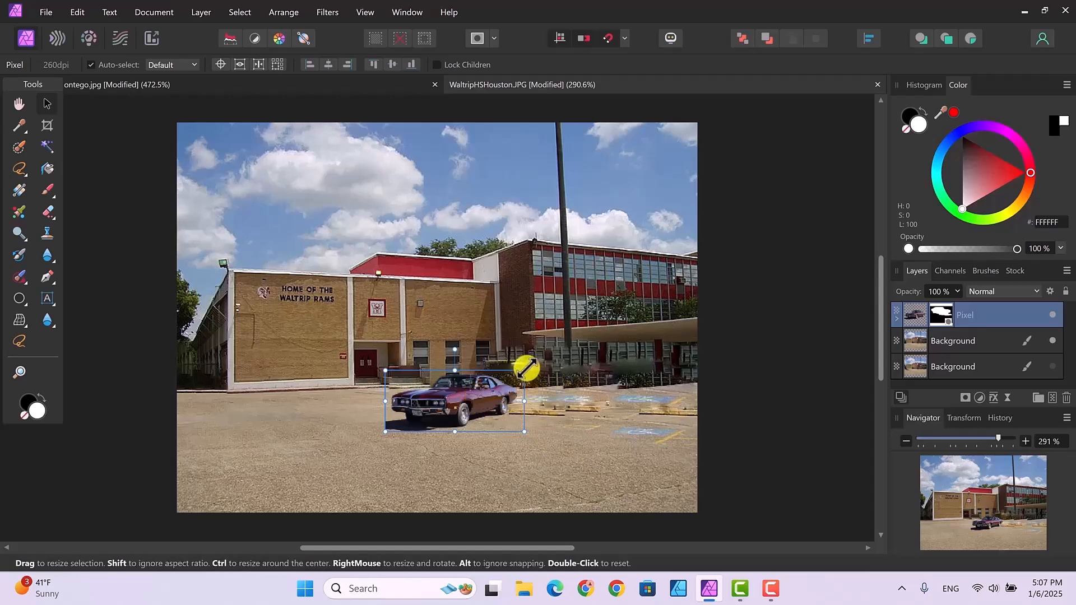
pyautogui.moveTo(524, 370); pyautogui.dragTo(517, 374)
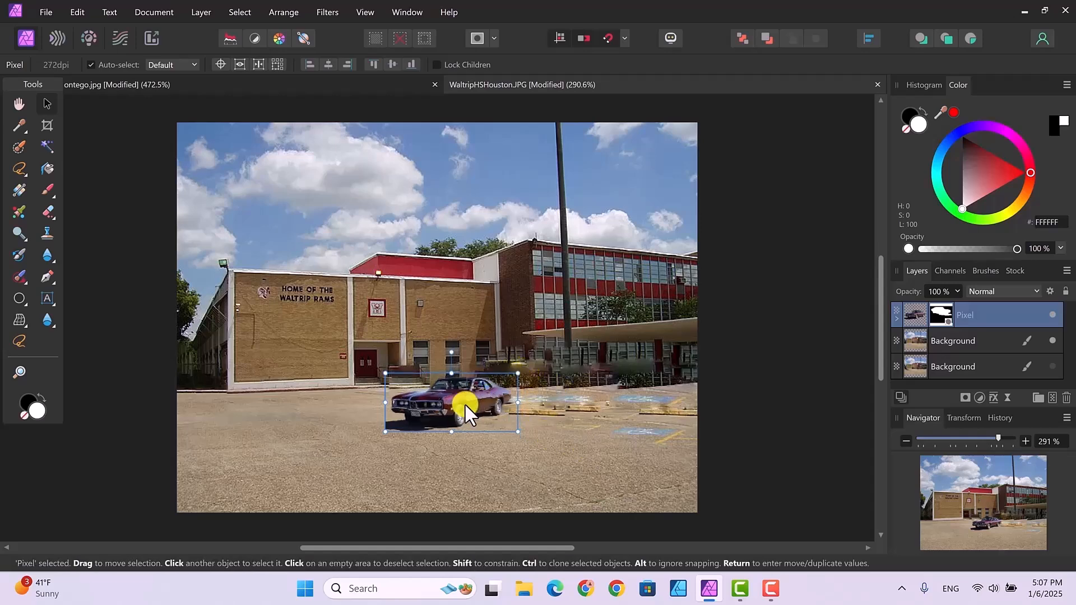
pyautogui.moveTo(467, 402); pyautogui.dragTo(468, 400)
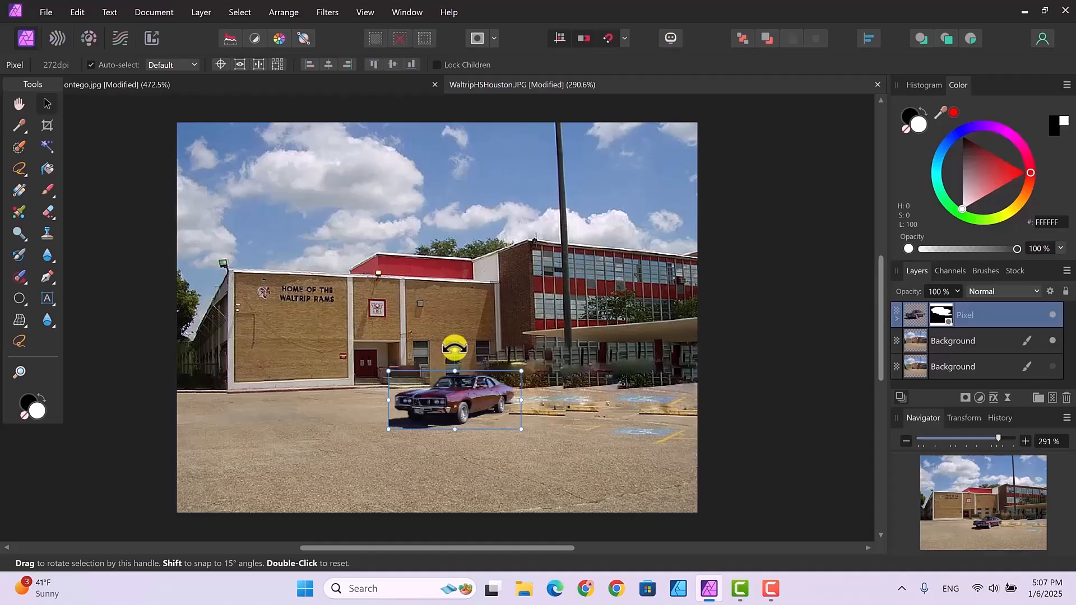
pyautogui.click(734, 429)
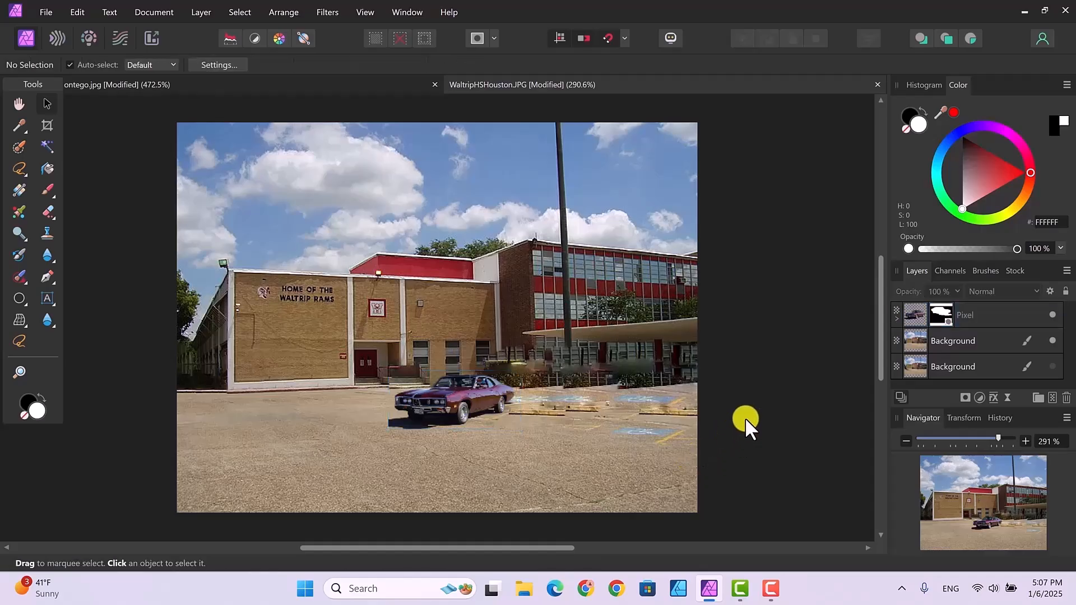